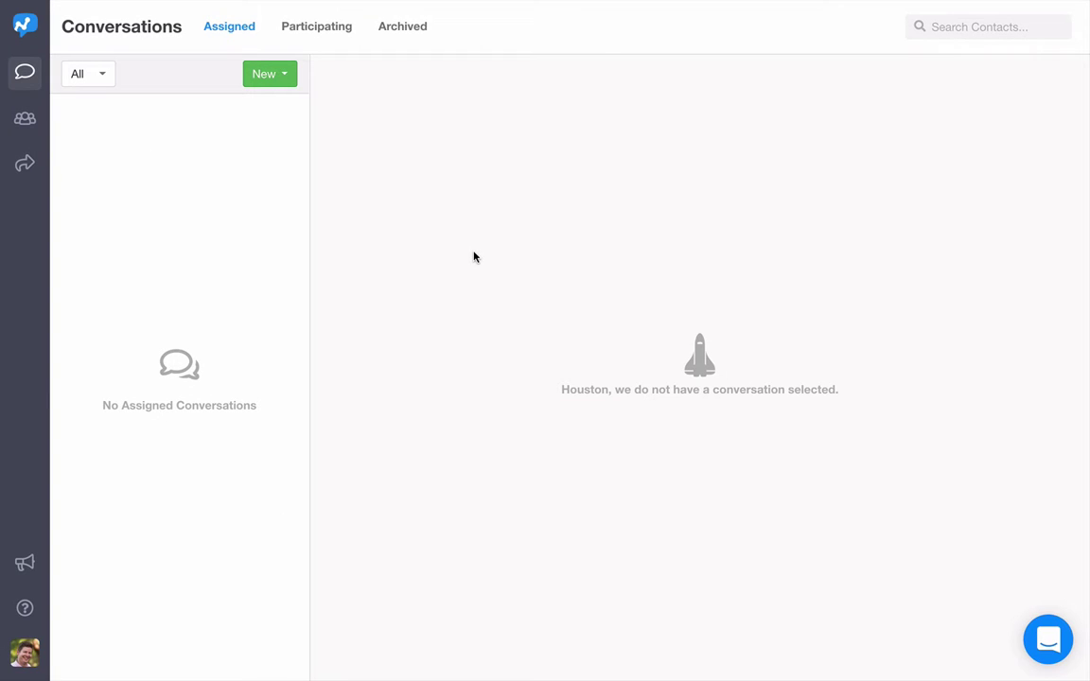
Open Settings > Integrations and check the connected HubSpot integration's options menu
click(22, 651)
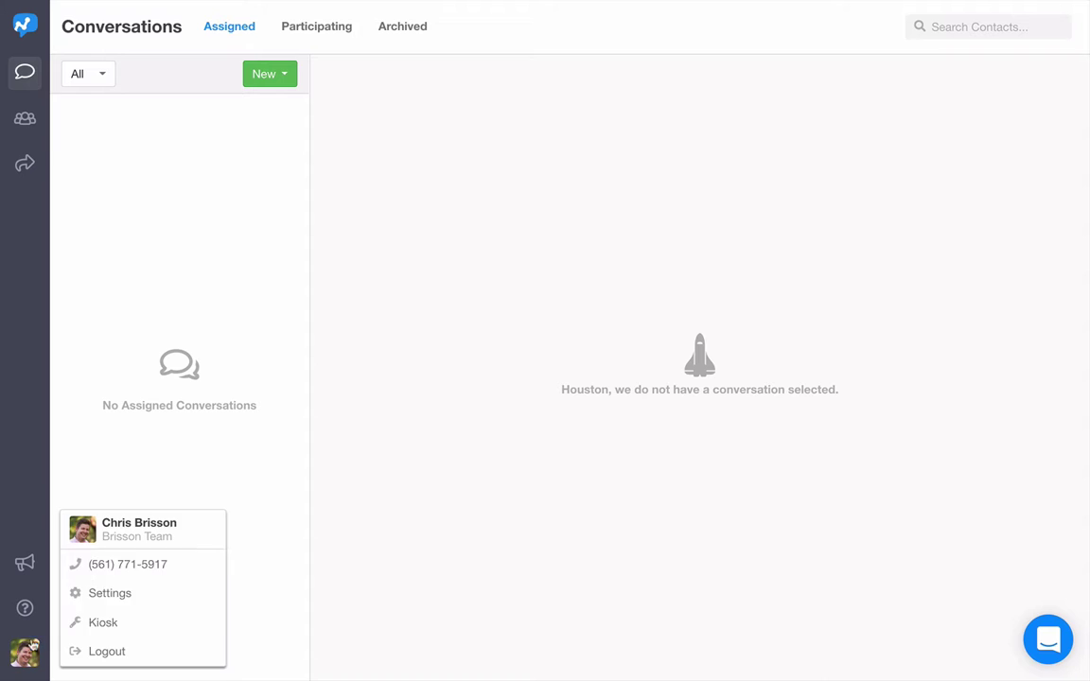
click(121, 593)
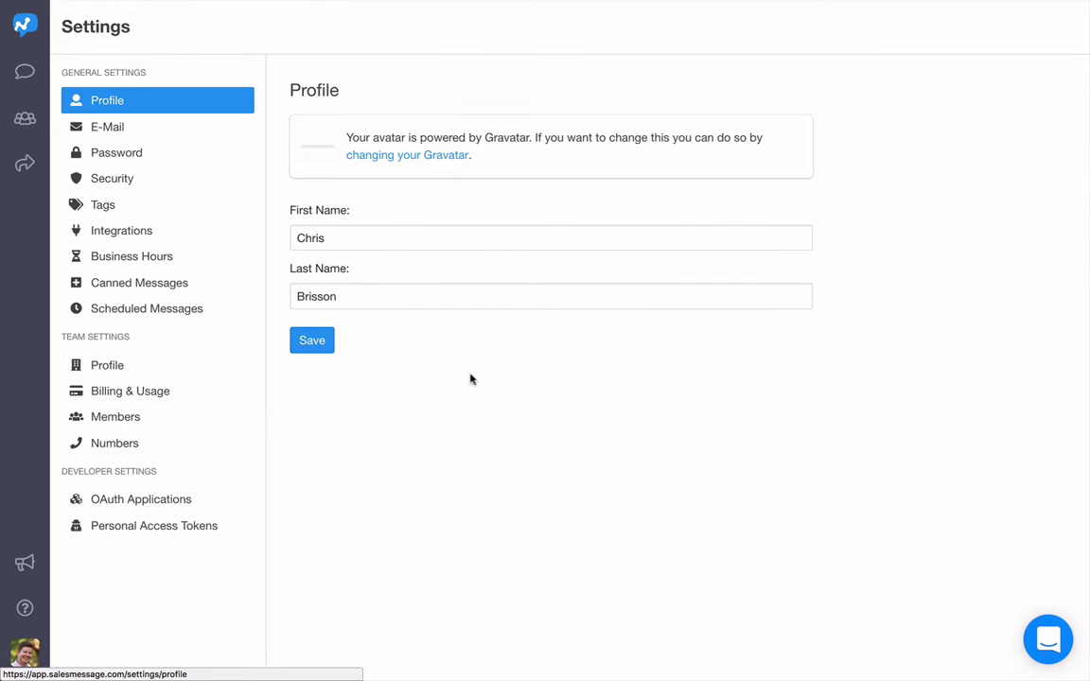
click(122, 234)
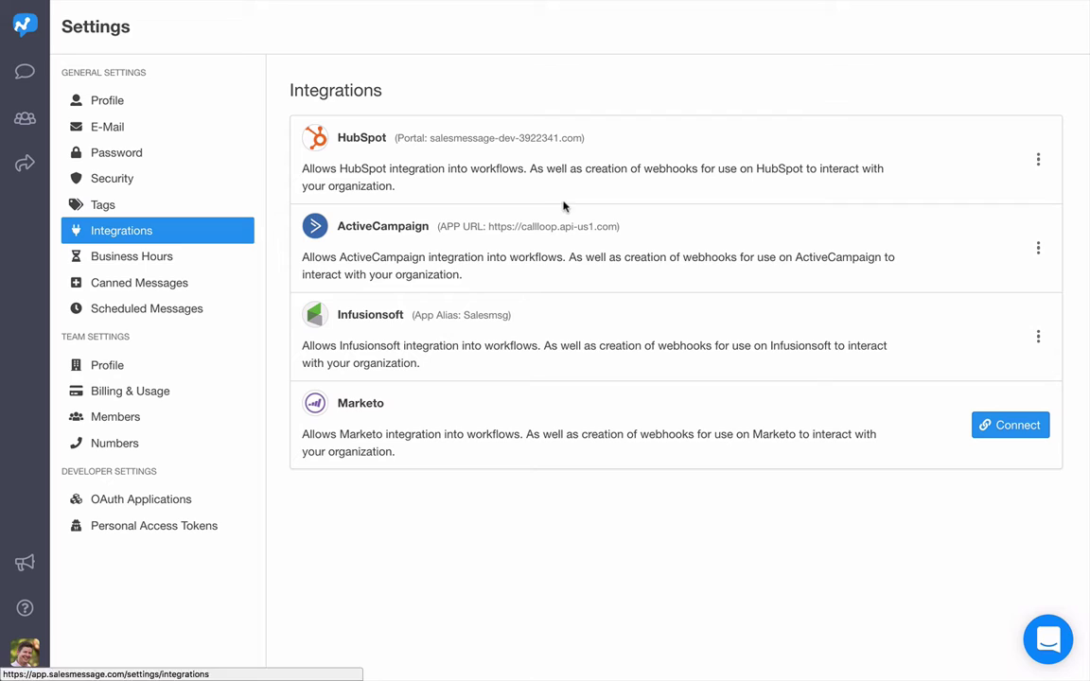
click(1037, 159)
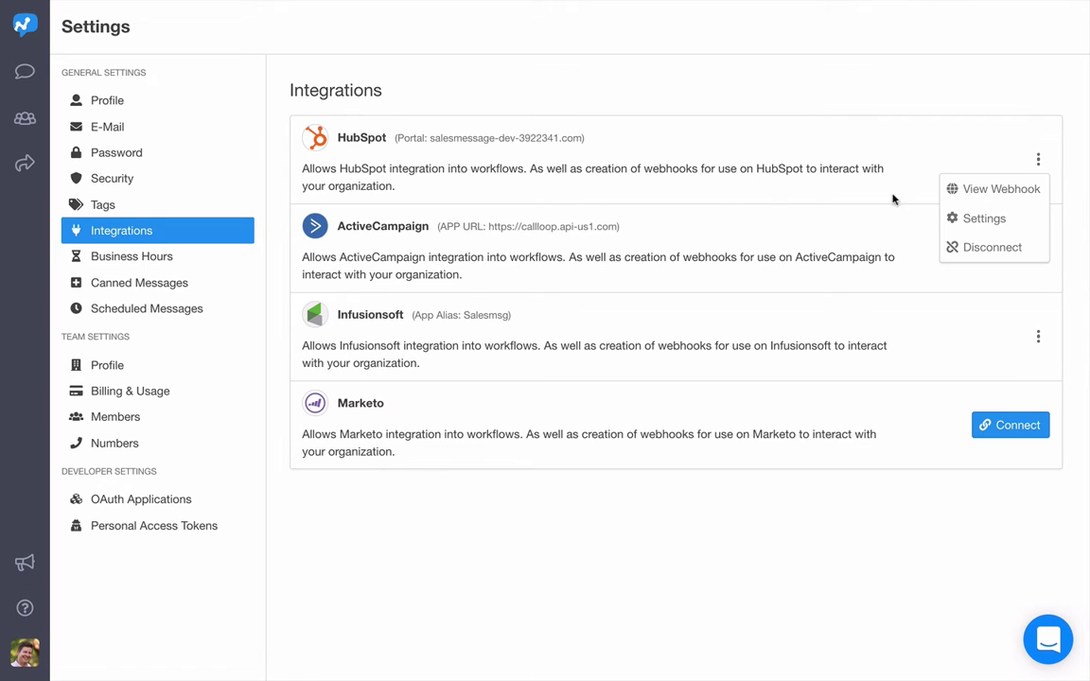
click(706, 191)
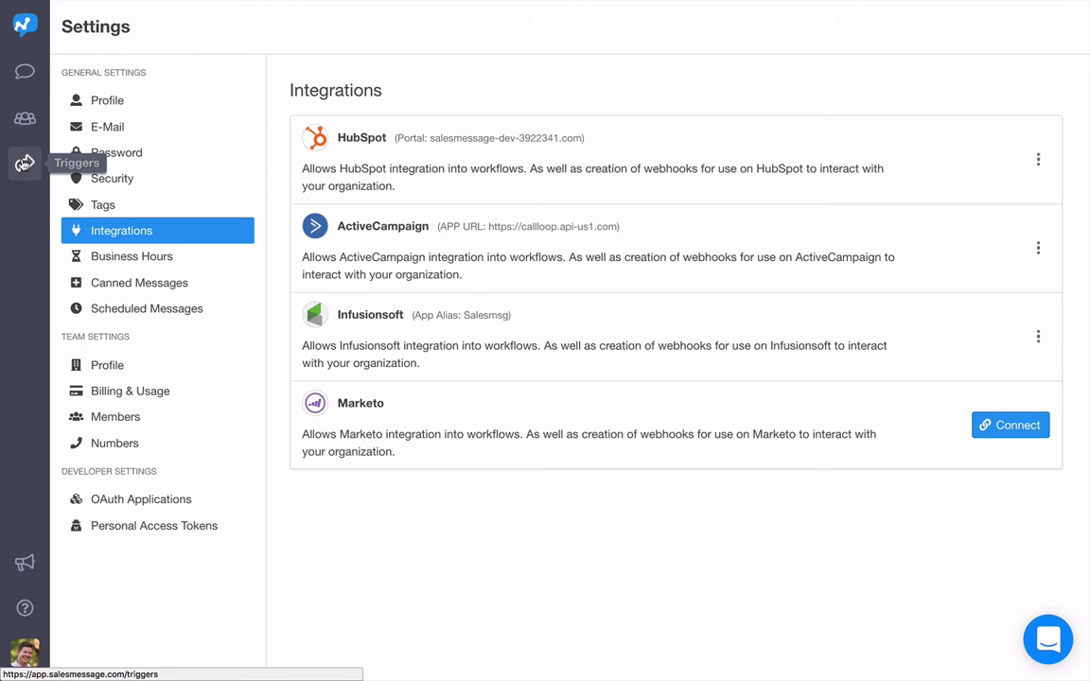
Start a new trigger named 'Welcome' tied to the HubSpot integration
click(24, 163)
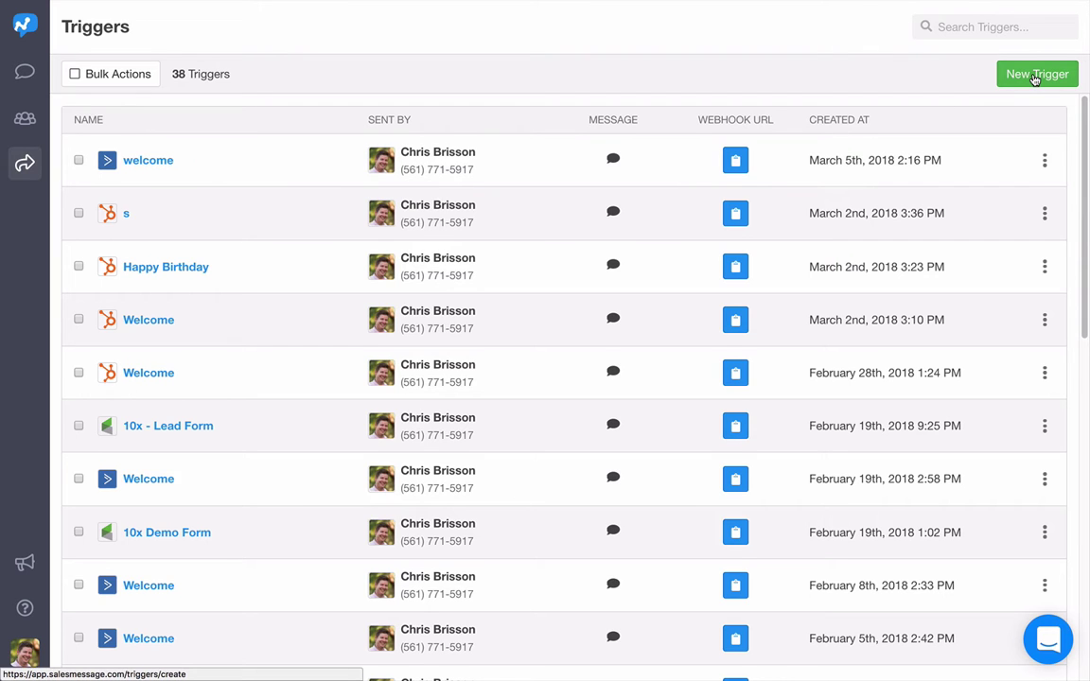
click(1036, 74)
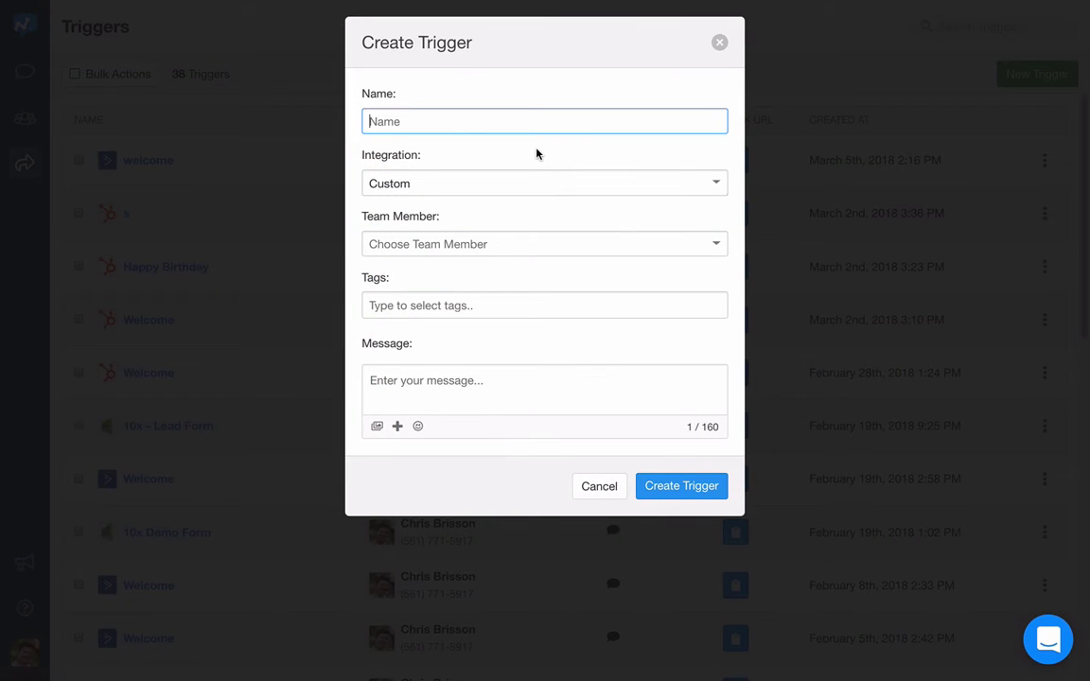
text(We)
text(lcome)
click(515, 184)
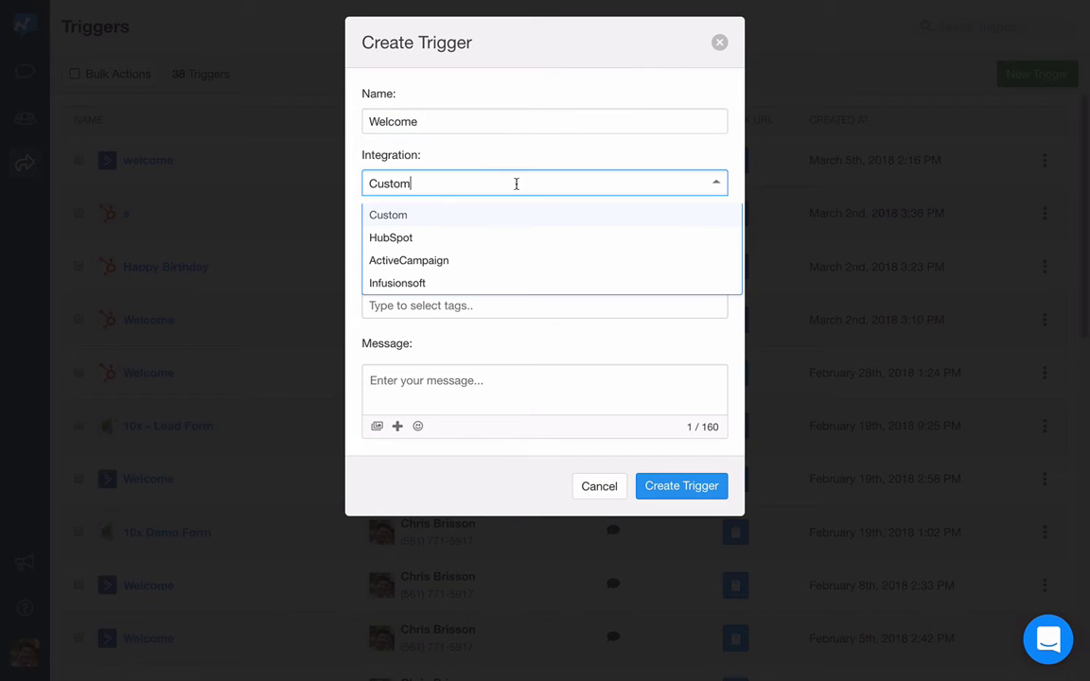
click(423, 239)
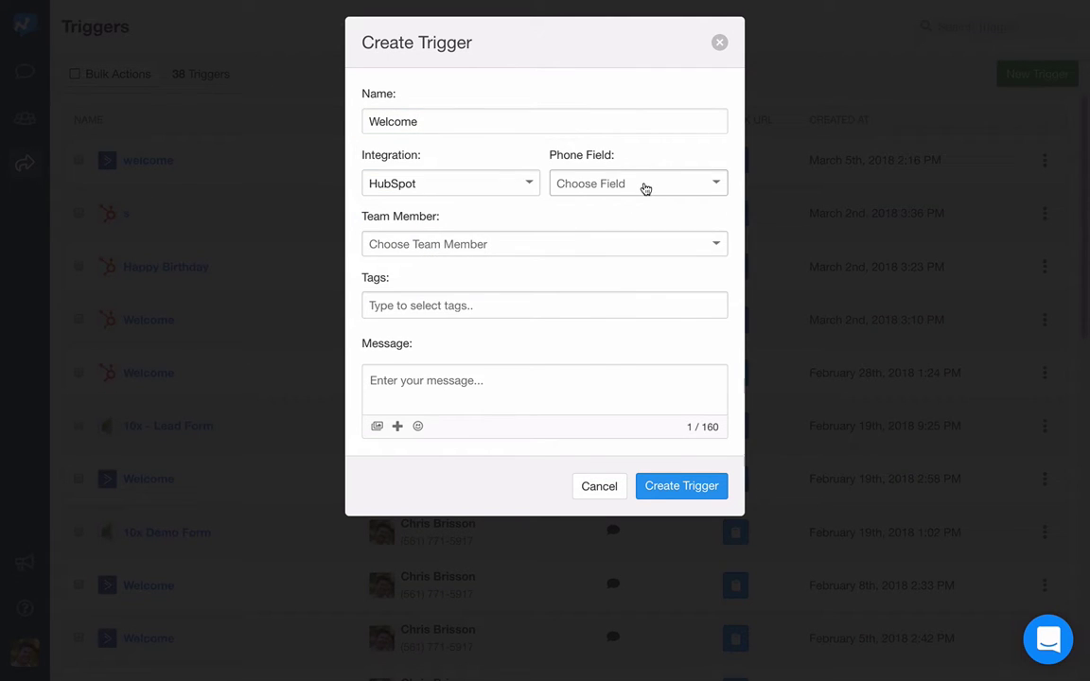
Set the phone field to Phone Number and choose the sending team member's number
click(643, 185)
scroll(614, 300, down, 2)
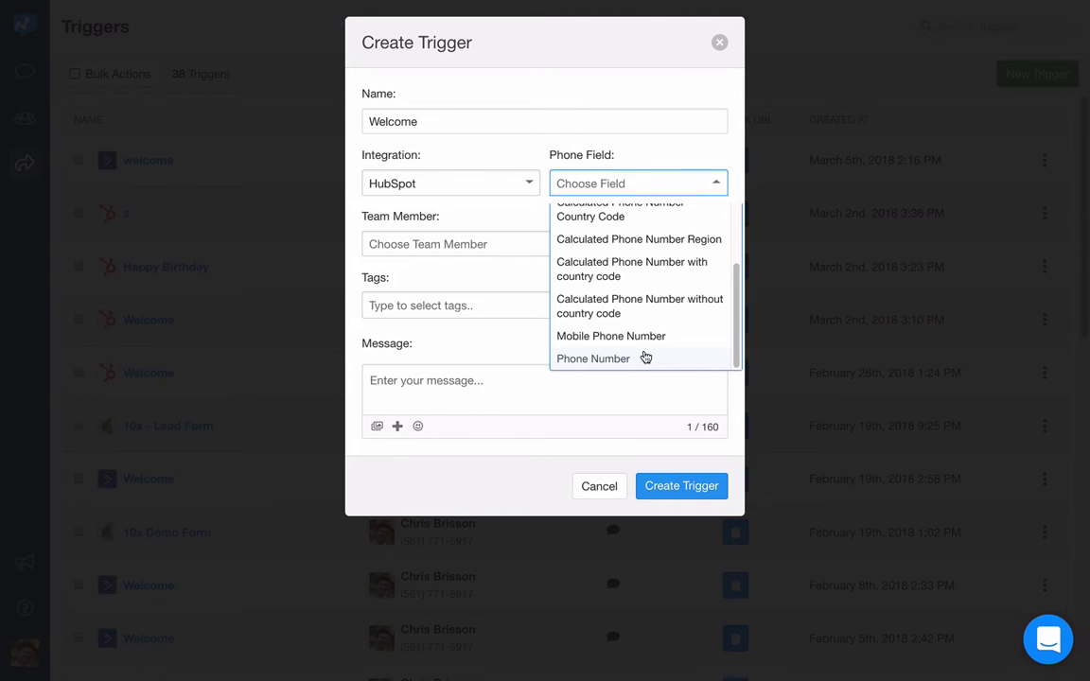
click(645, 358)
click(547, 243)
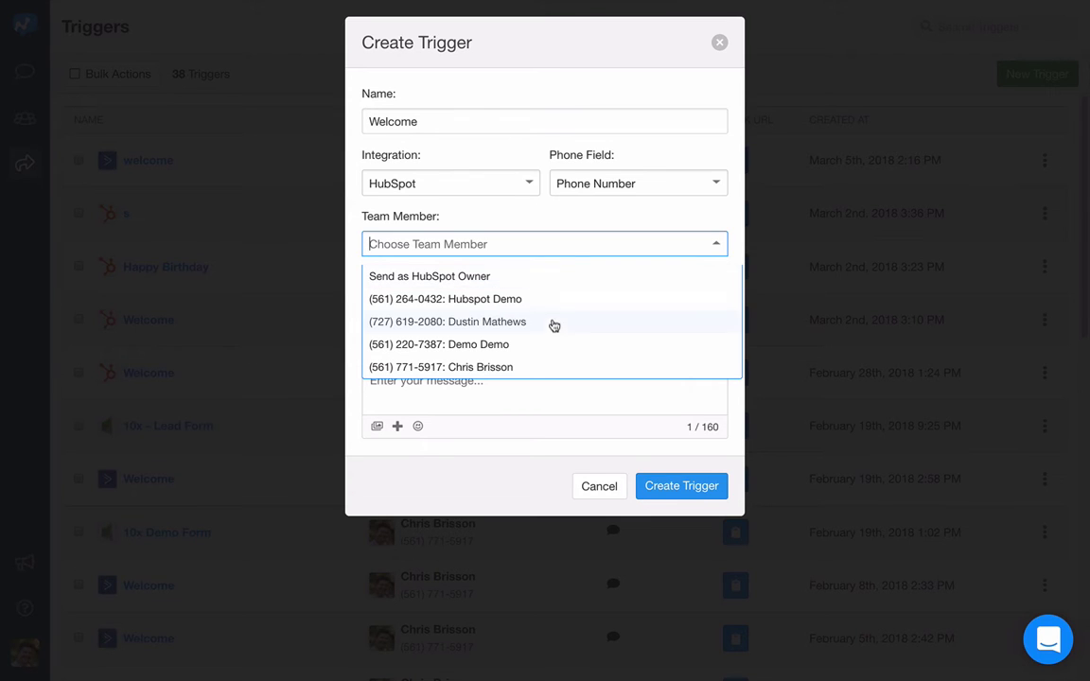
click(546, 367)
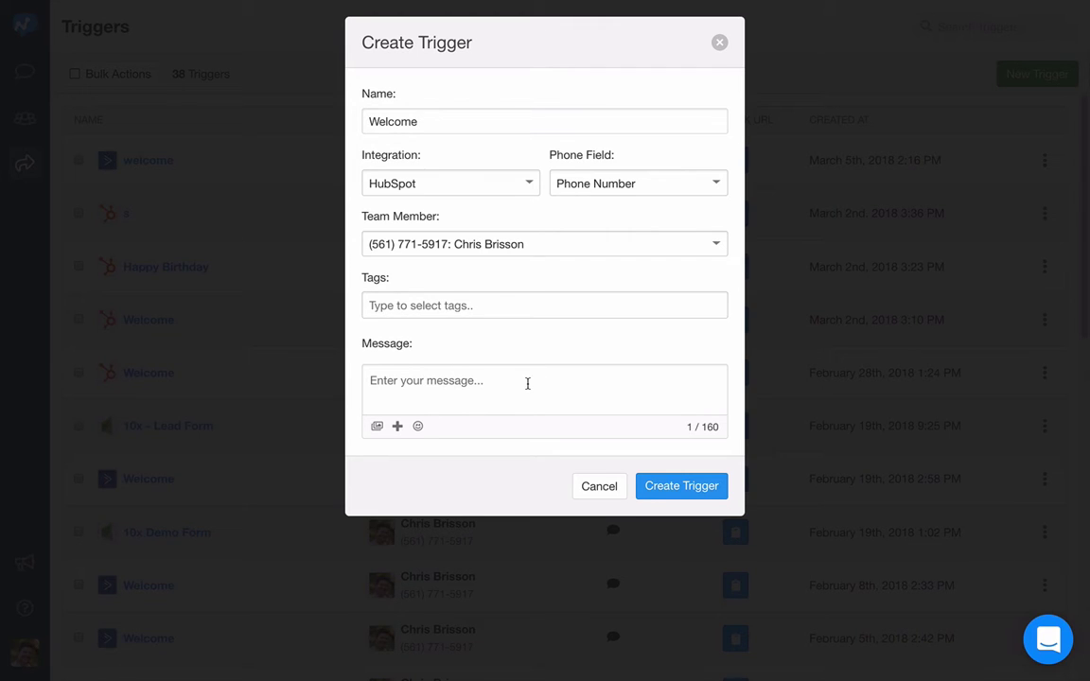
click(528, 383)
click(396, 429)
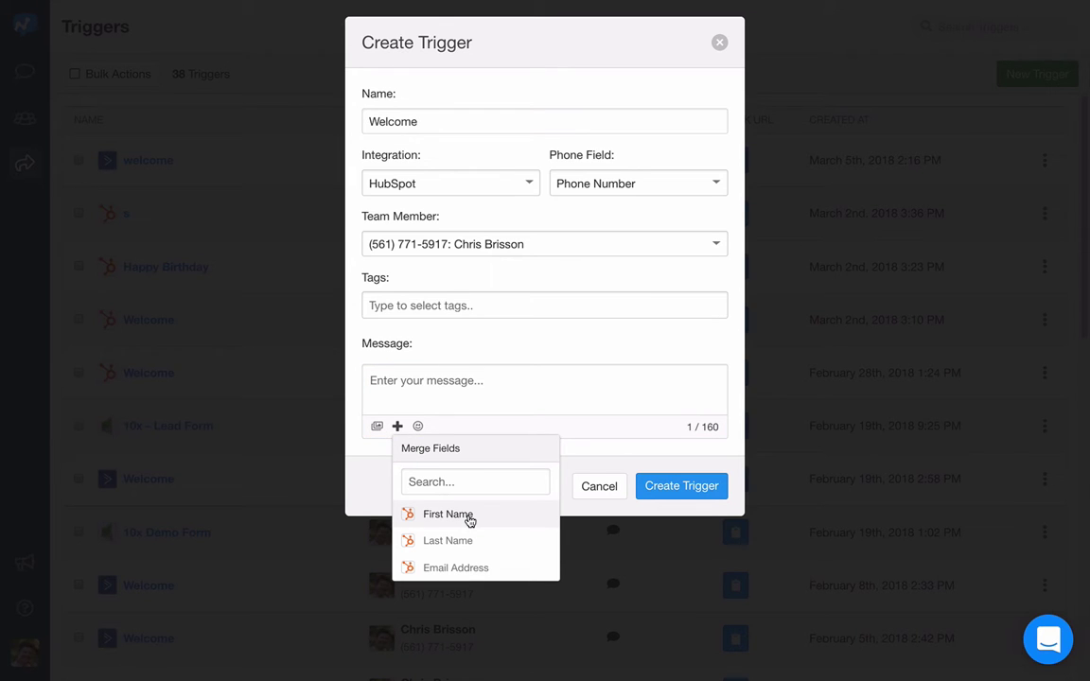
Write the message '{First Name}, are you ready to get started with Salesmsg?'
click(447, 513)
text(,)
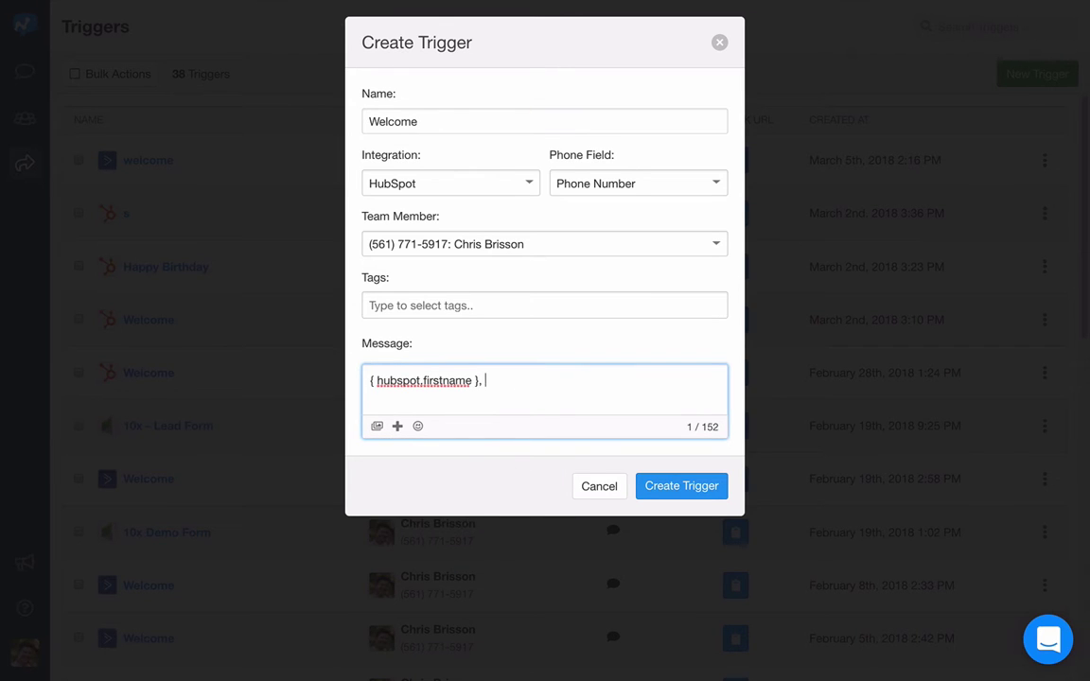
text( are you ready to get)
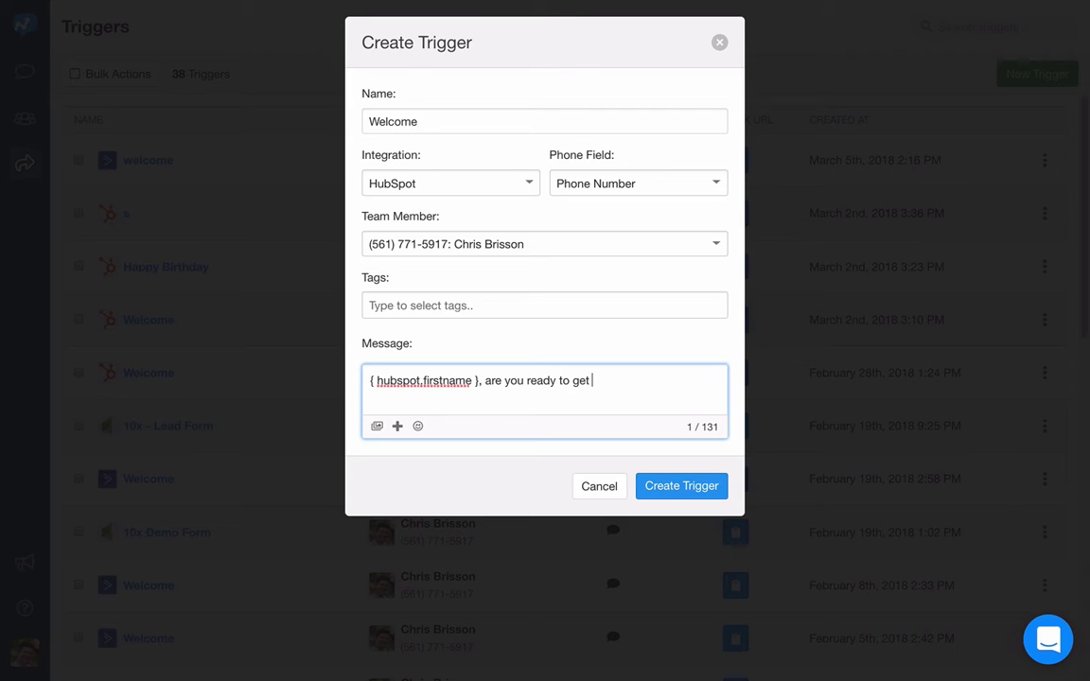
text( geted with Sale)
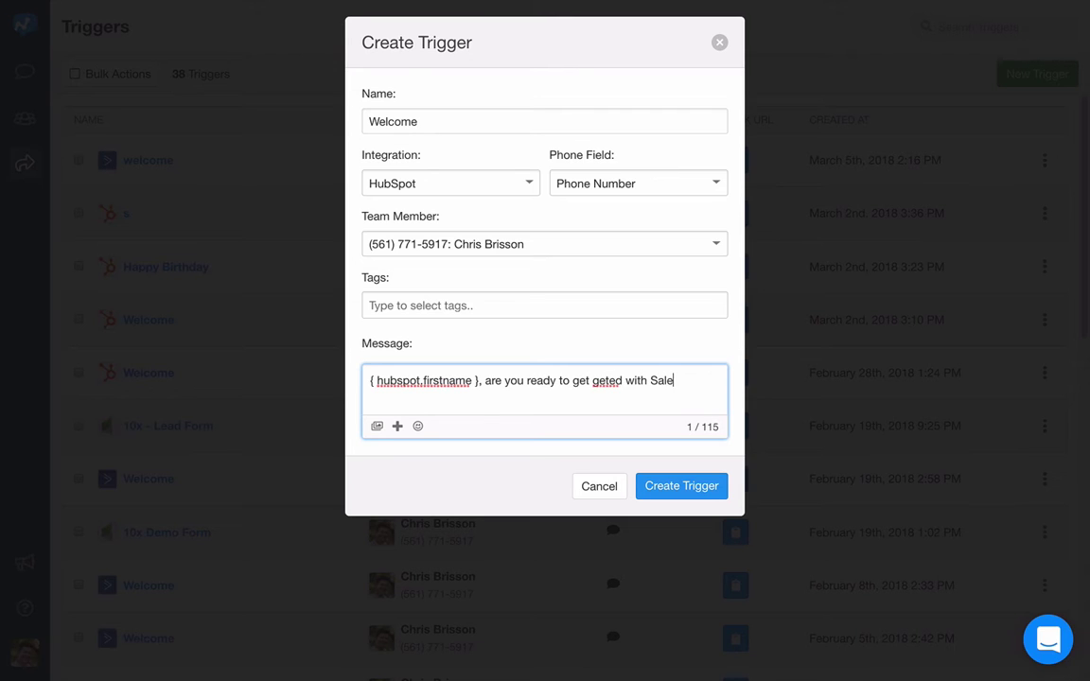
text(smsg?)
double_click(598, 387)
text(started)
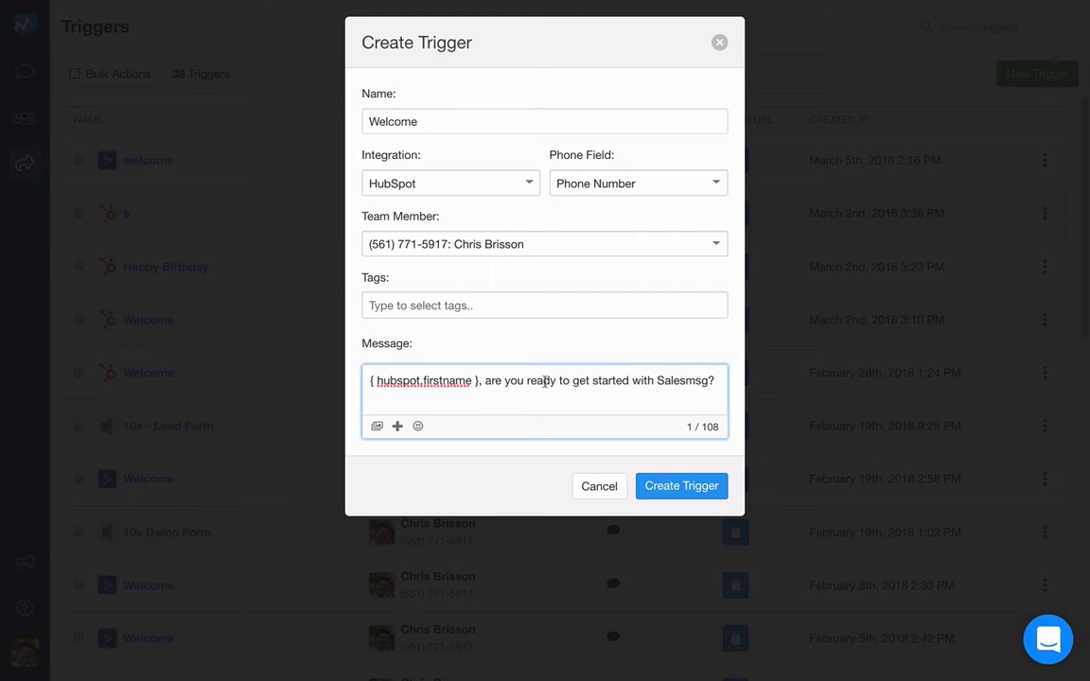
Search merge fields for 'jo' and 'ind' without inserting, then create the trigger and copy its webhook URL
click(396, 427)
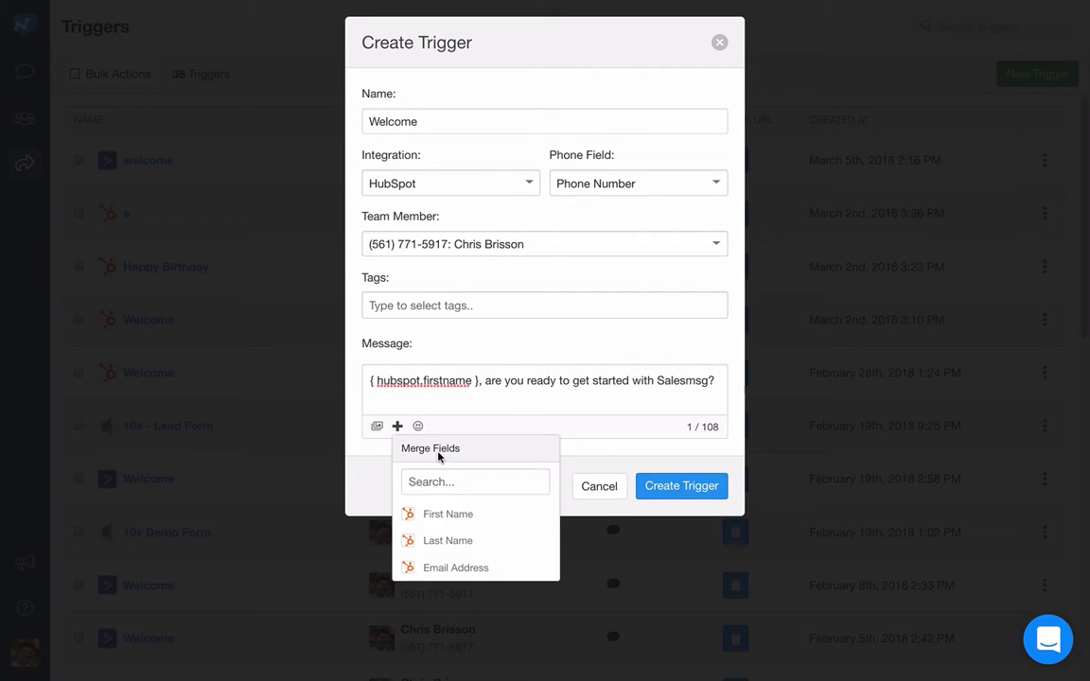
click(454, 483)
text(job)
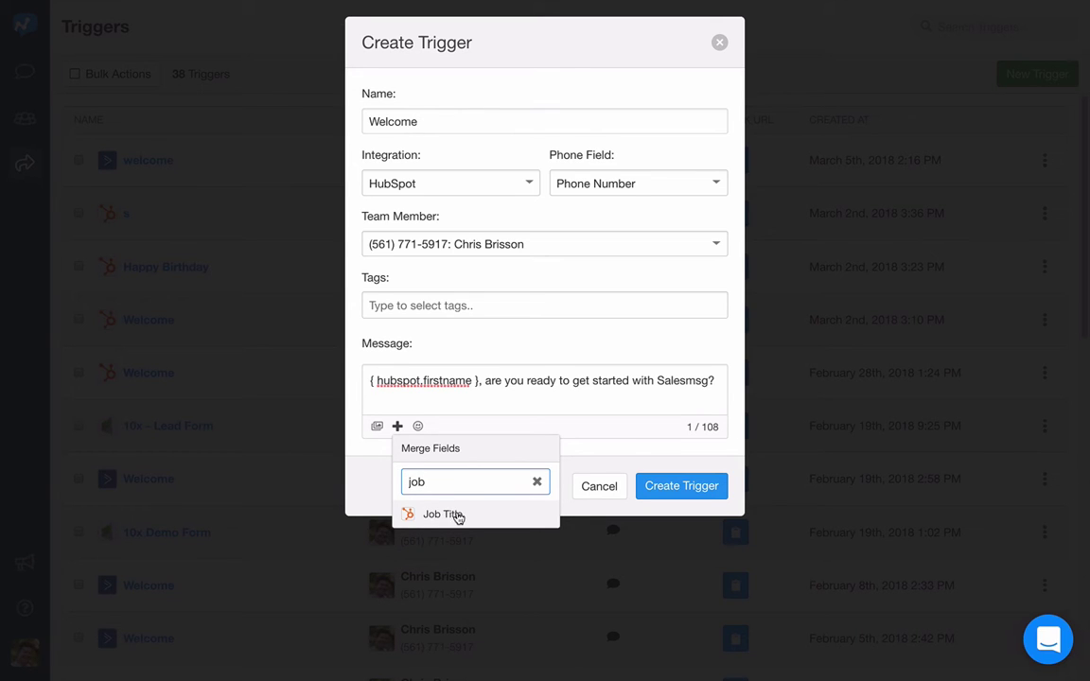
double_click(442, 482)
text(ind)
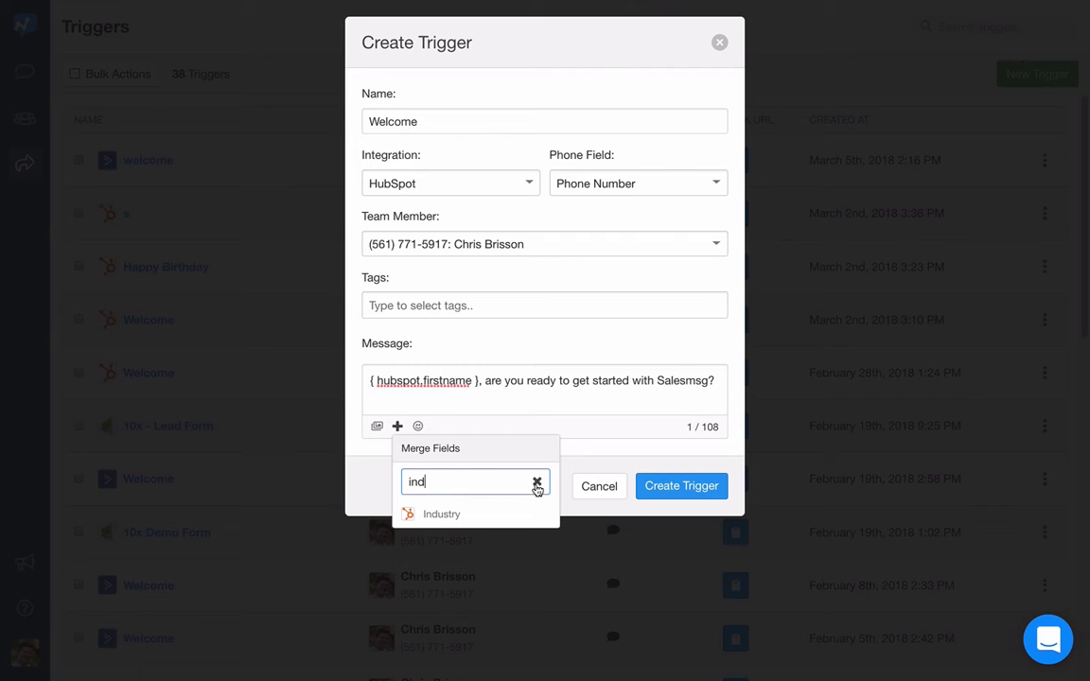
click(537, 482)
click(492, 405)
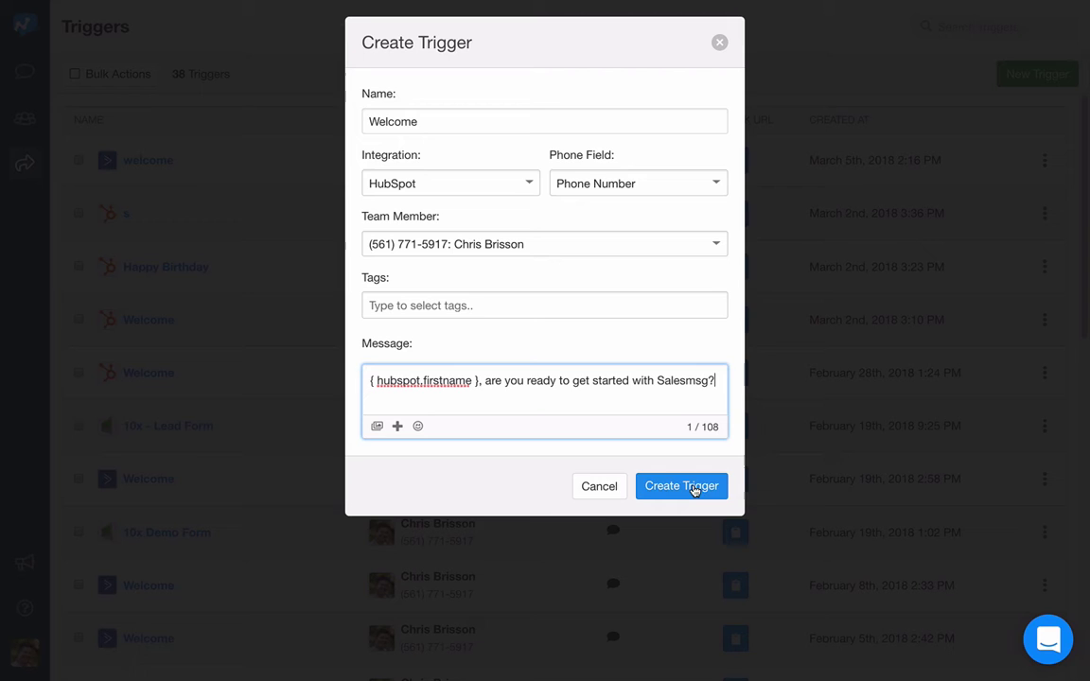
click(698, 489)
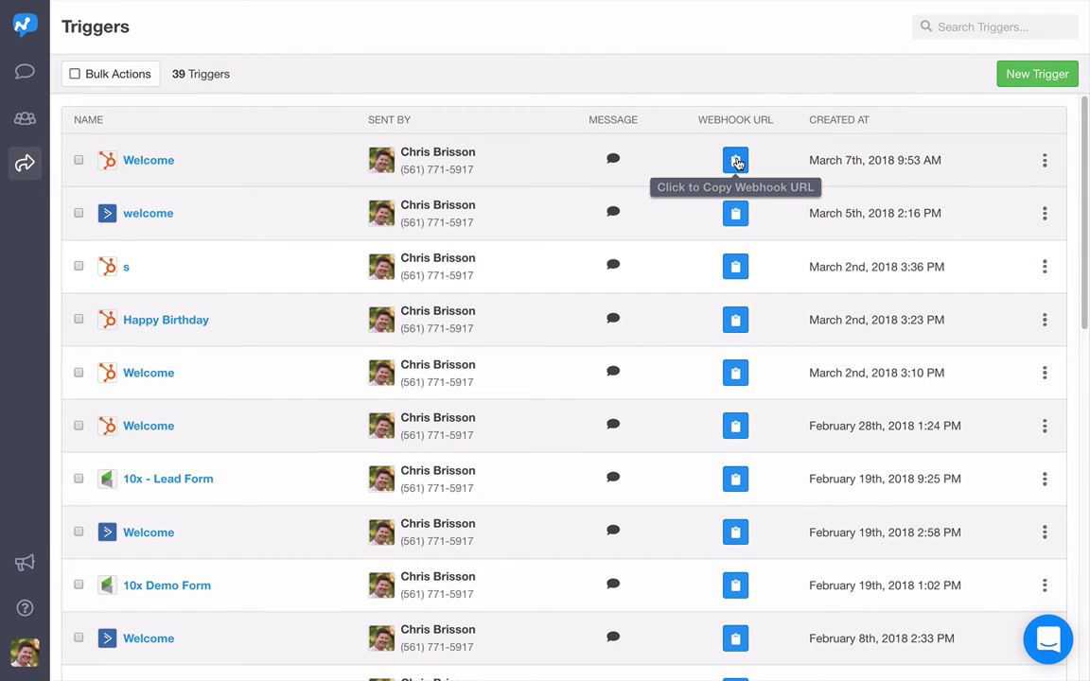
click(737, 163)
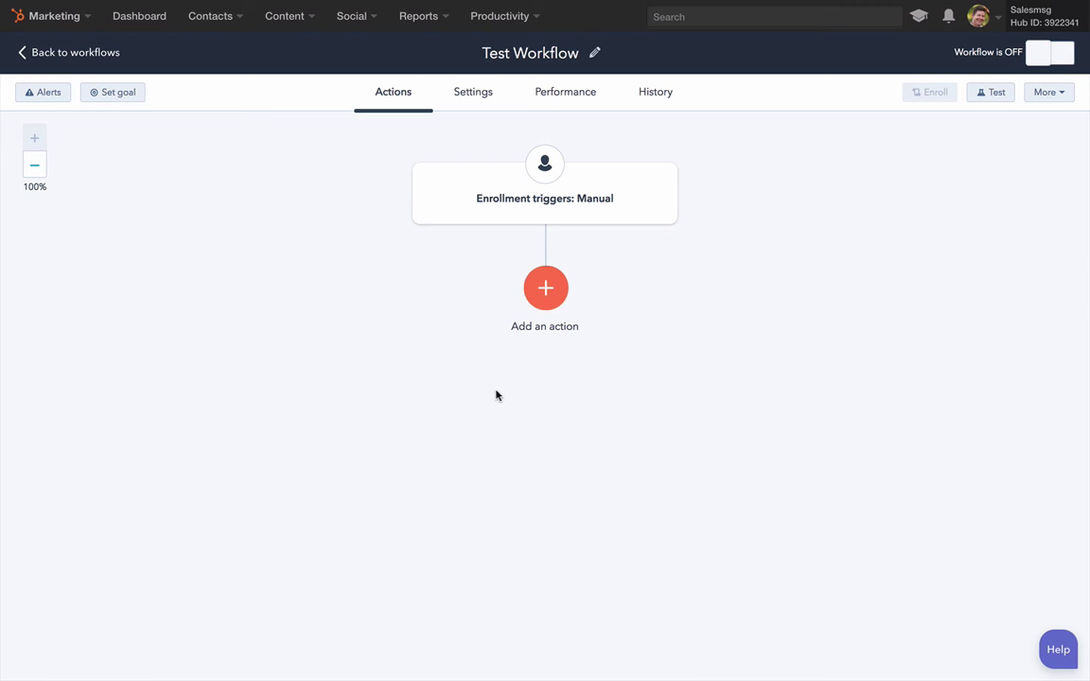
Add a saved 'Trigger a webhook' action using POST and the pasted Salesmsg webhook URL
click(546, 288)
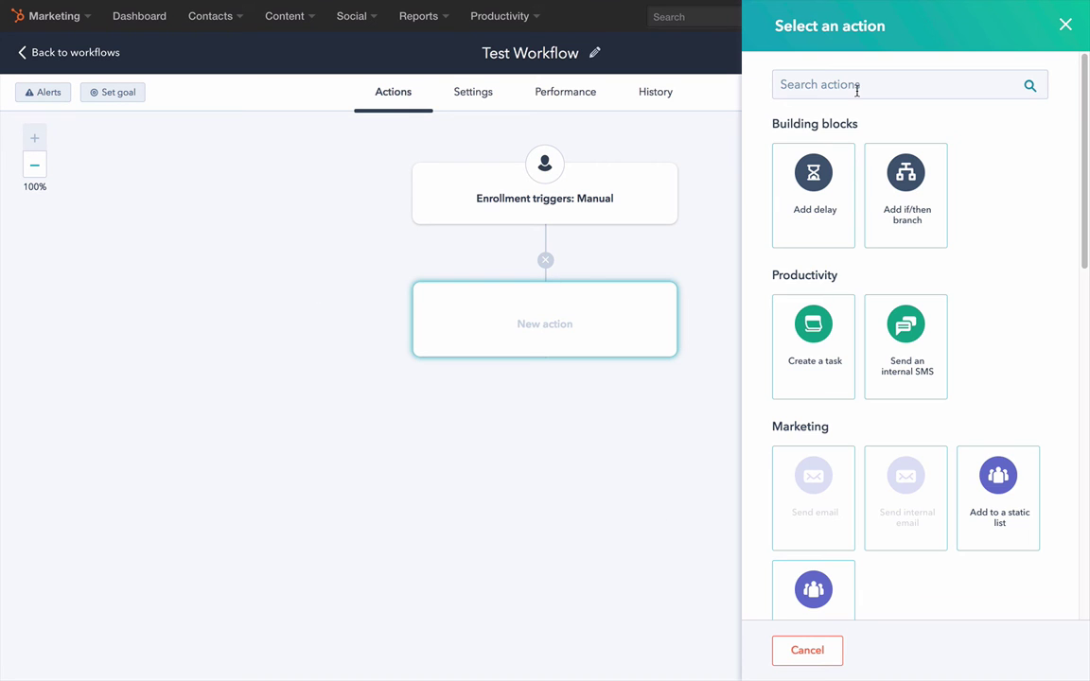
text(webh)
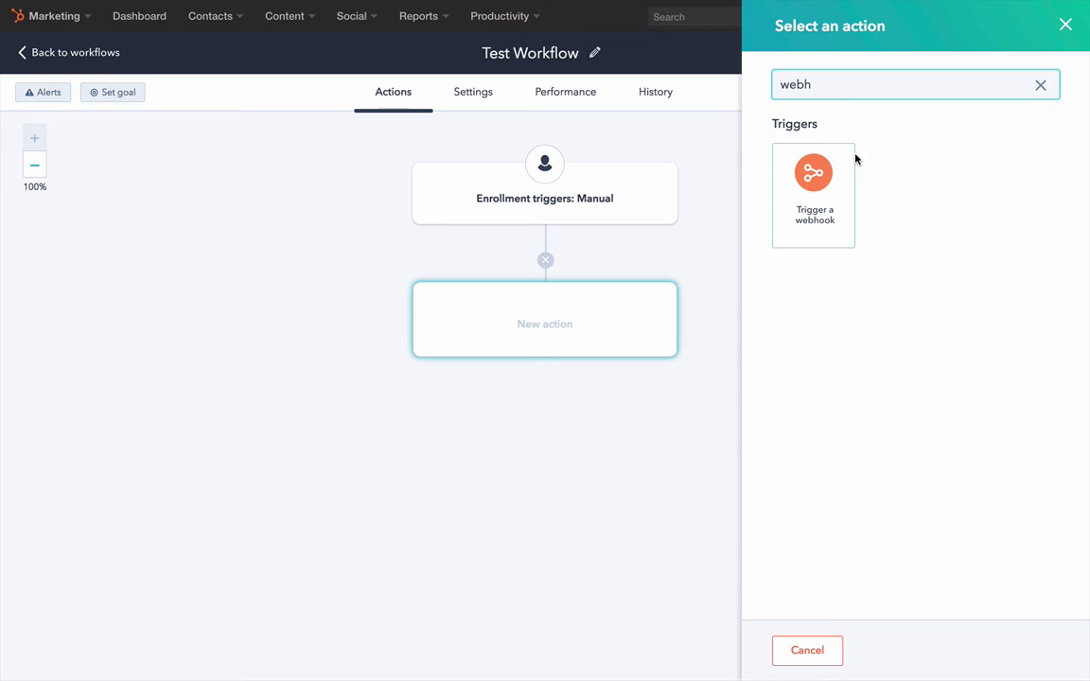
click(815, 194)
click(834, 113)
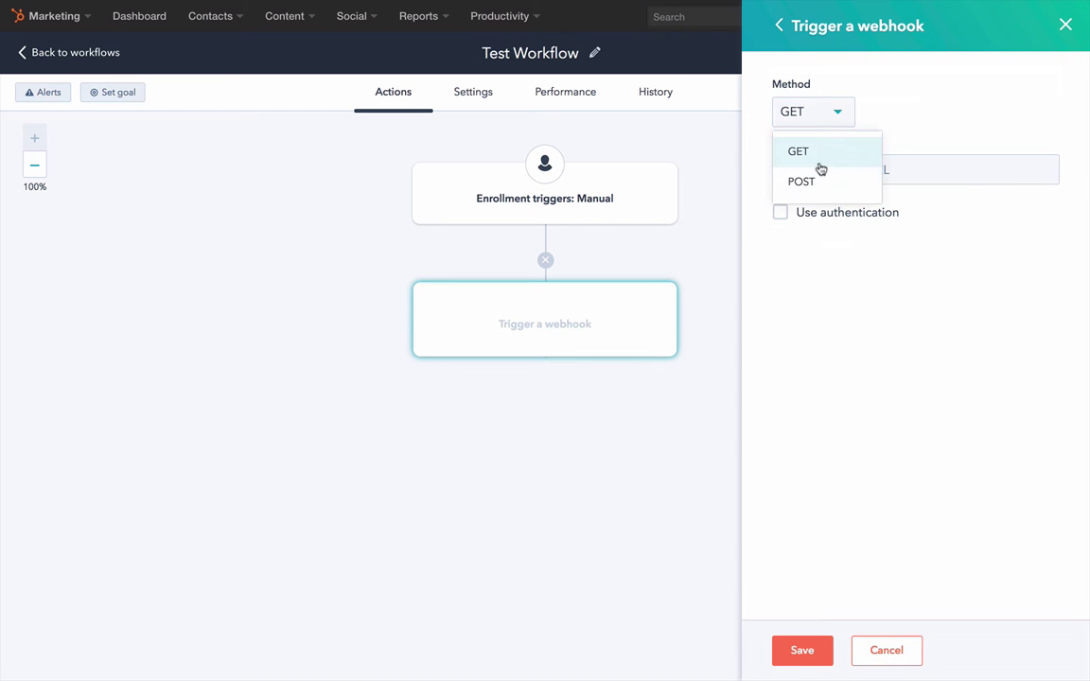
click(818, 181)
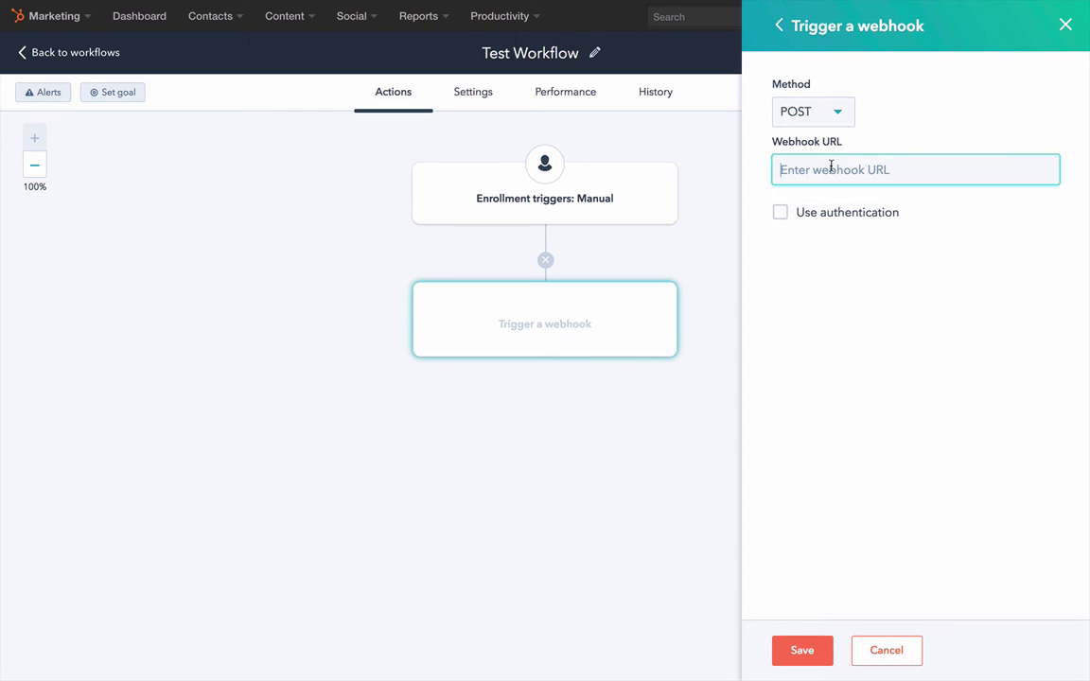
key(ctrl+v)
click(836, 296)
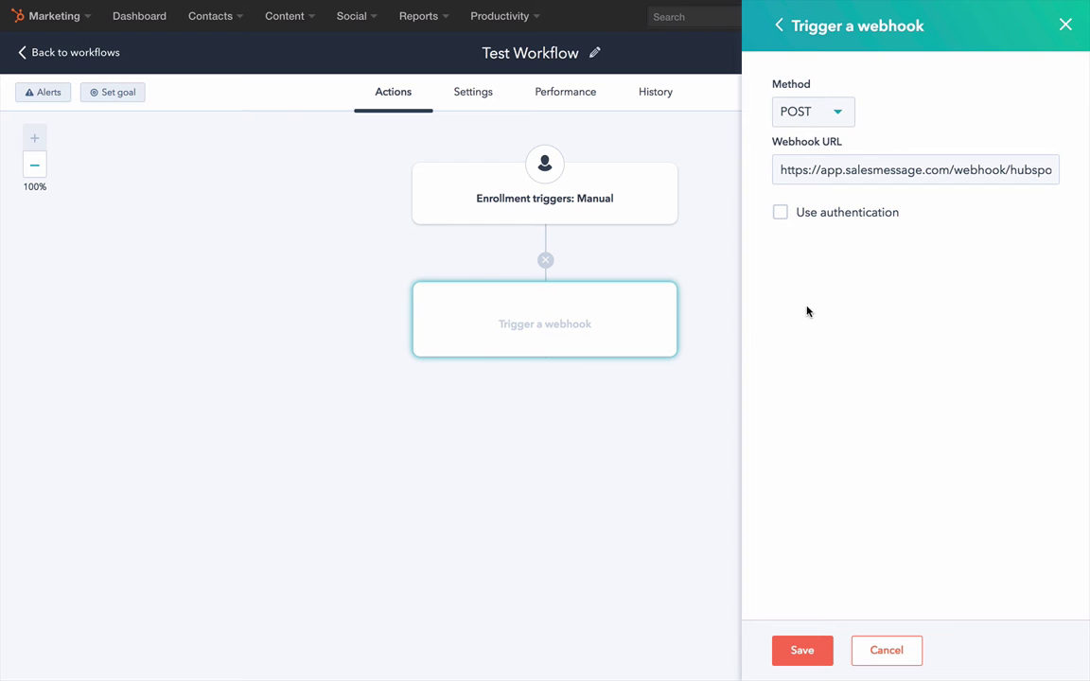
click(804, 651)
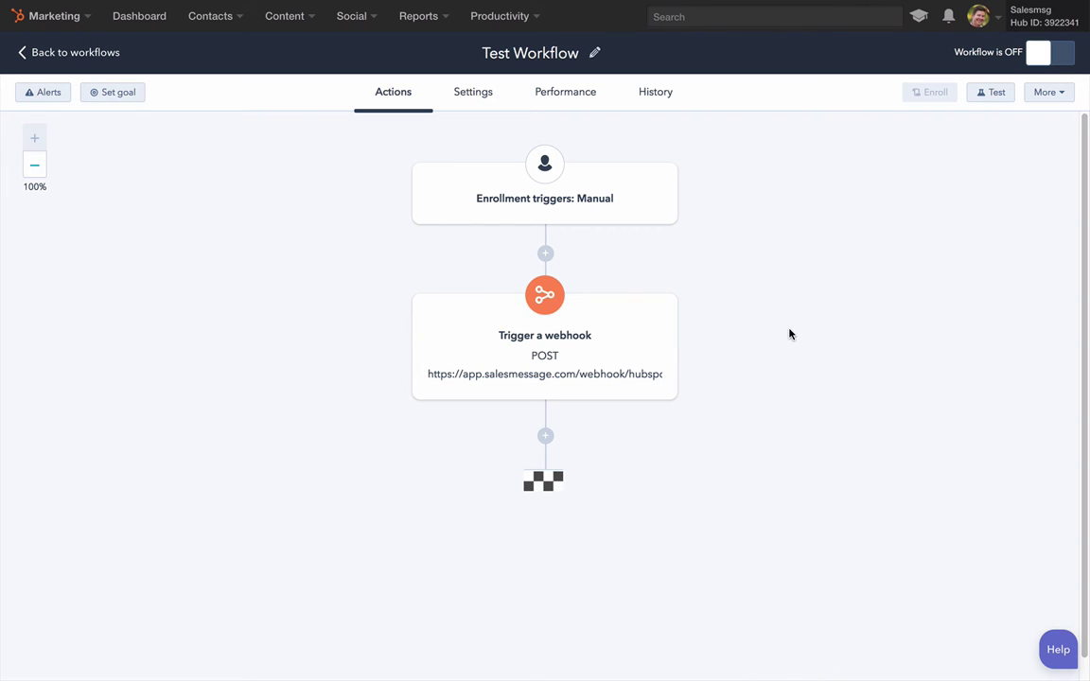
Enroll Chris Demo, found by searching 'chris de', as the workflow's test contact
click(985, 95)
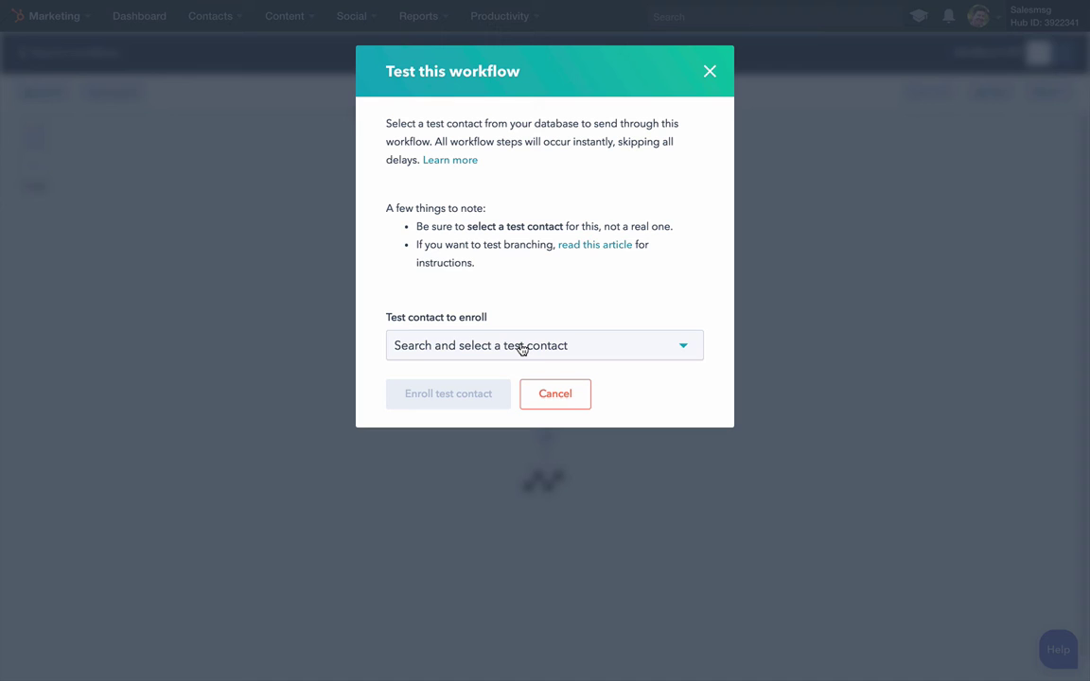
click(523, 349)
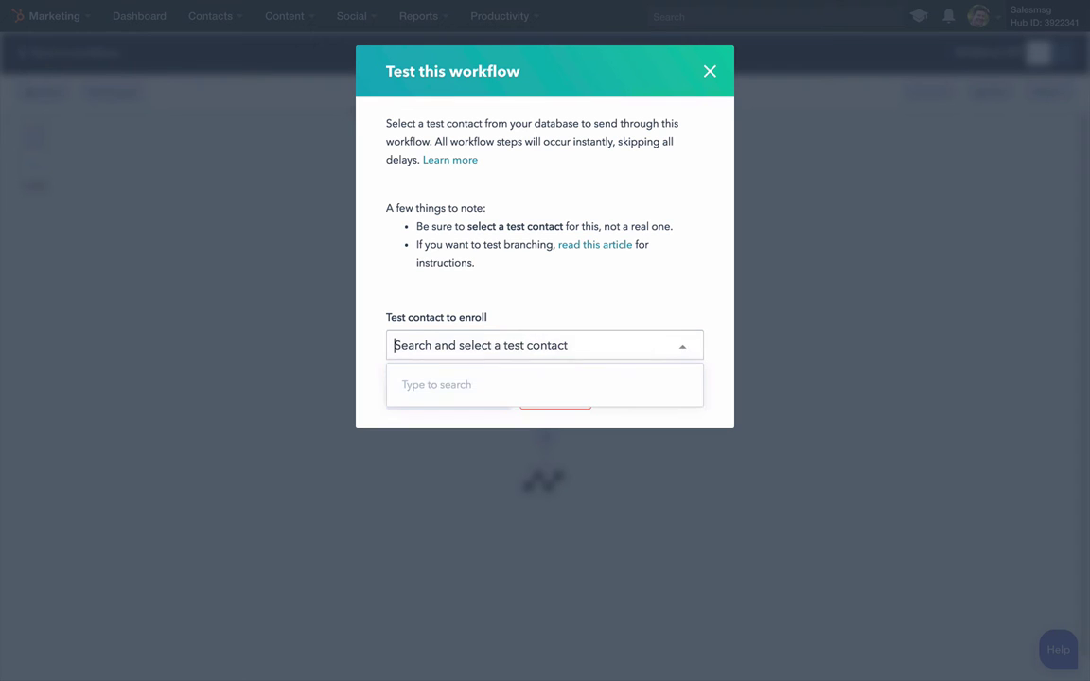
text(chris de)
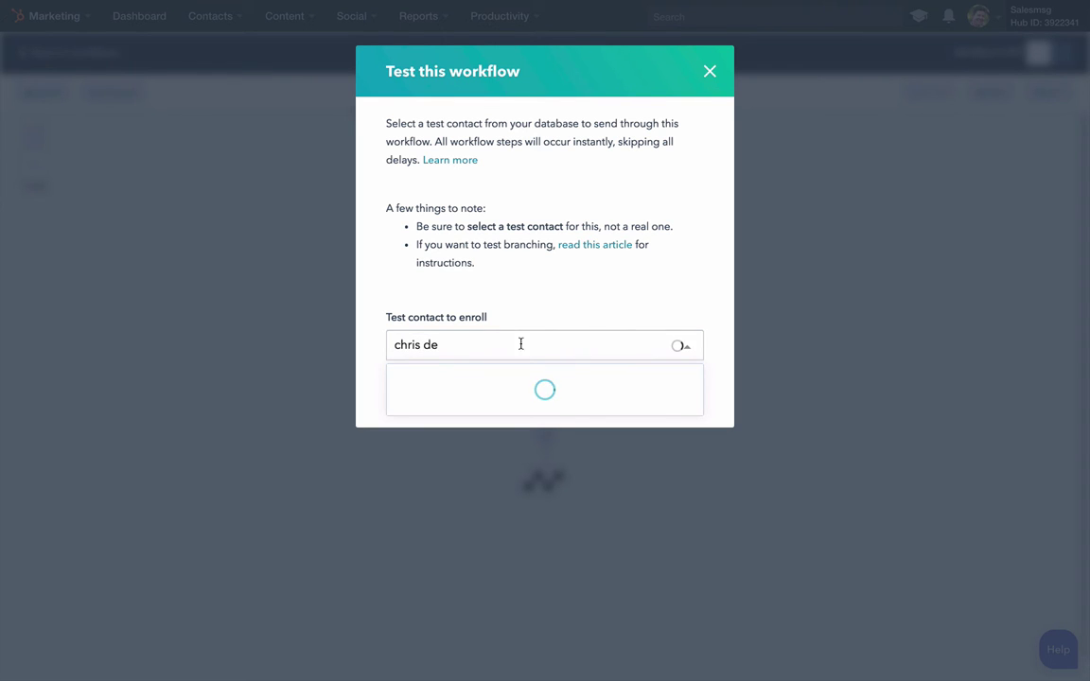
click(491, 388)
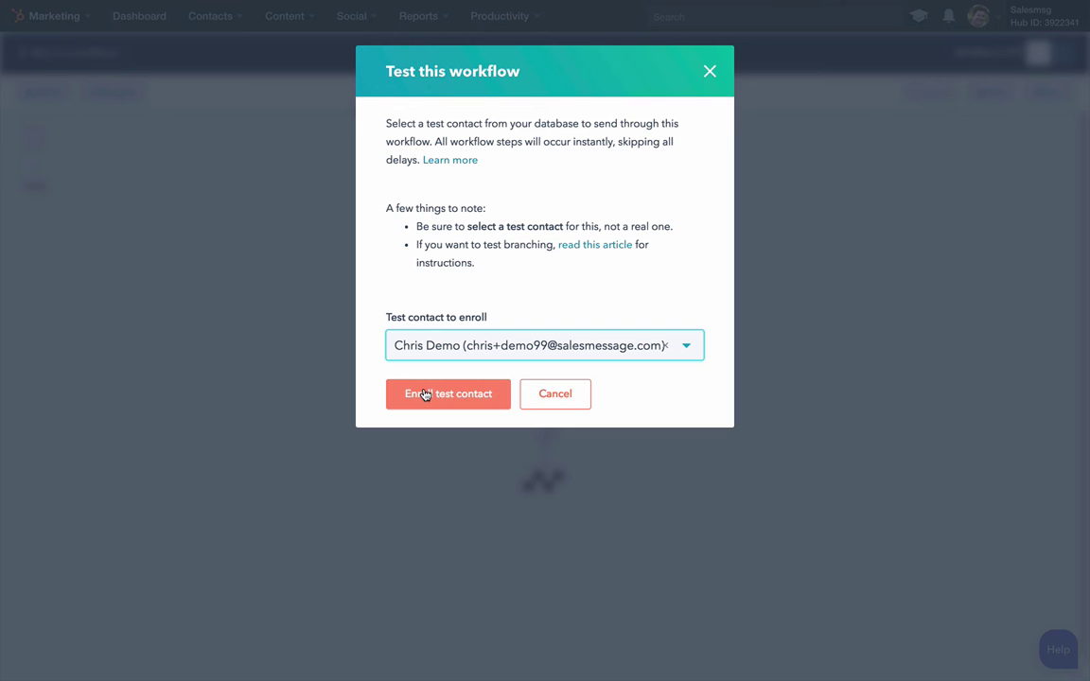
click(425, 394)
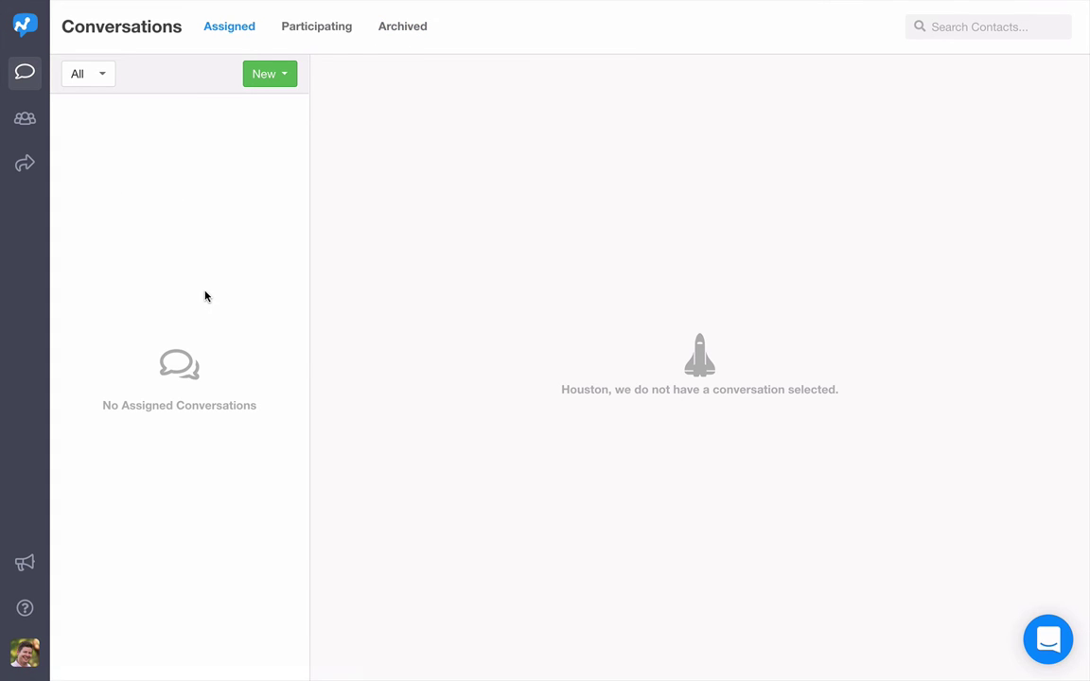
Check the archived Chris Demo thread shows the get-started text delivered, then return to Assigned
click(404, 30)
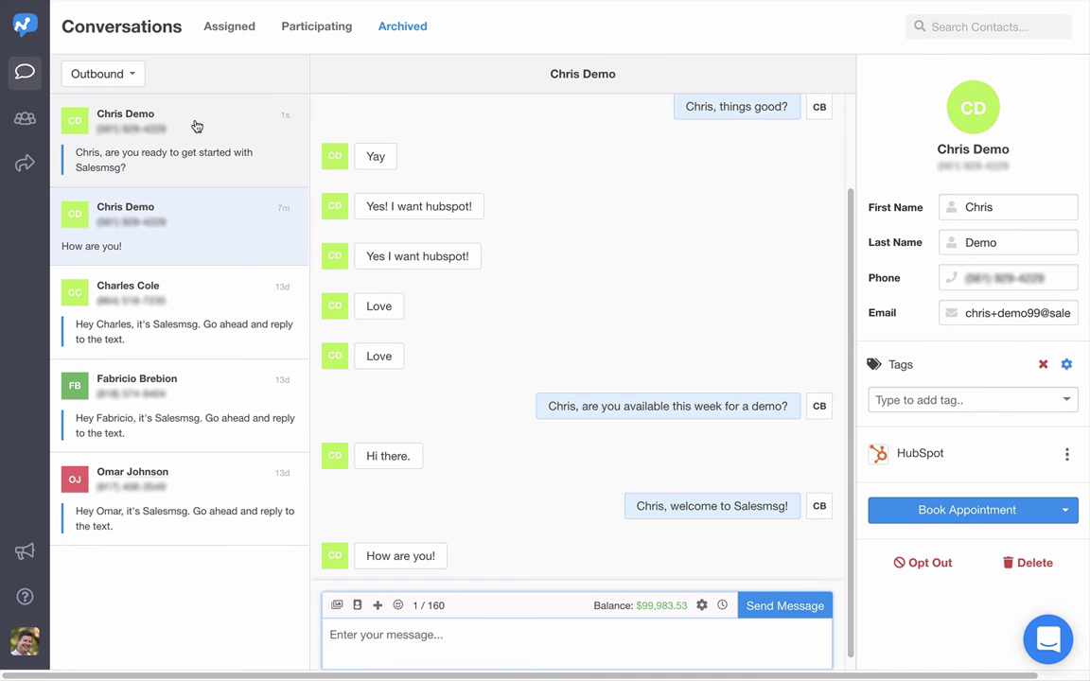
click(131, 77)
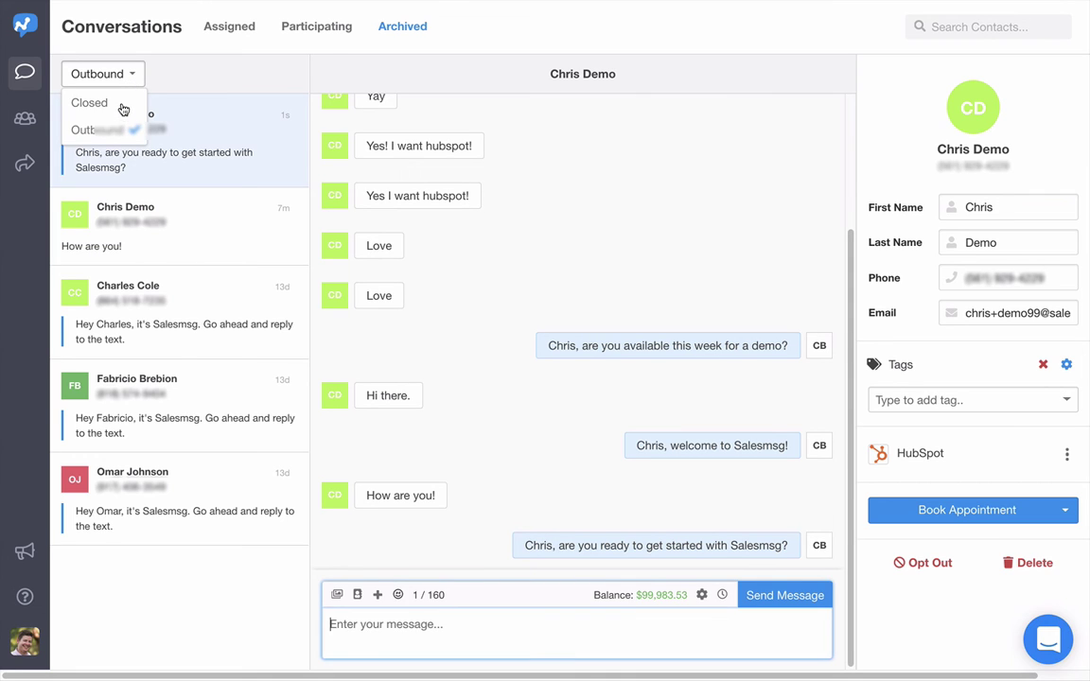
click(490, 216)
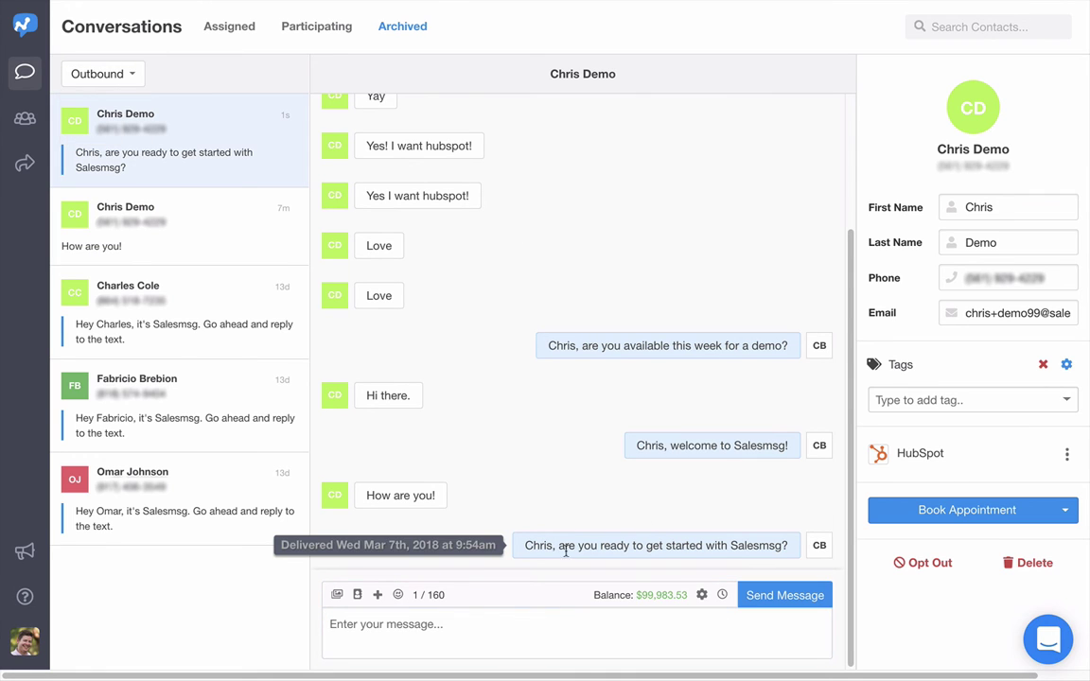
drag(526, 547, 818, 560)
click(655, 510)
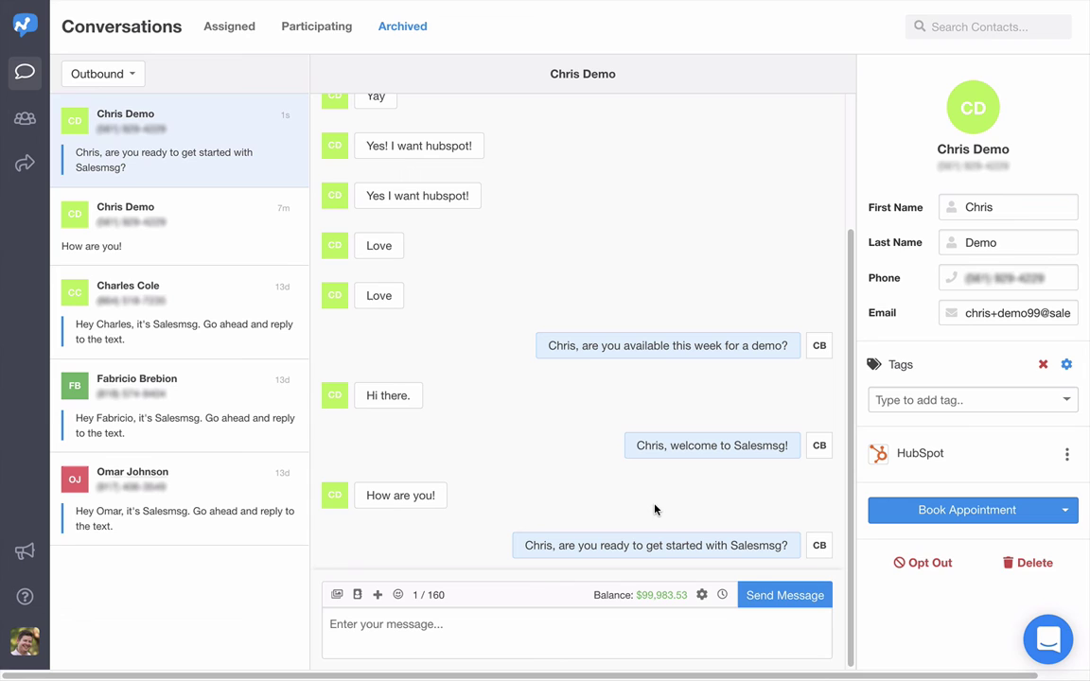
click(227, 31)
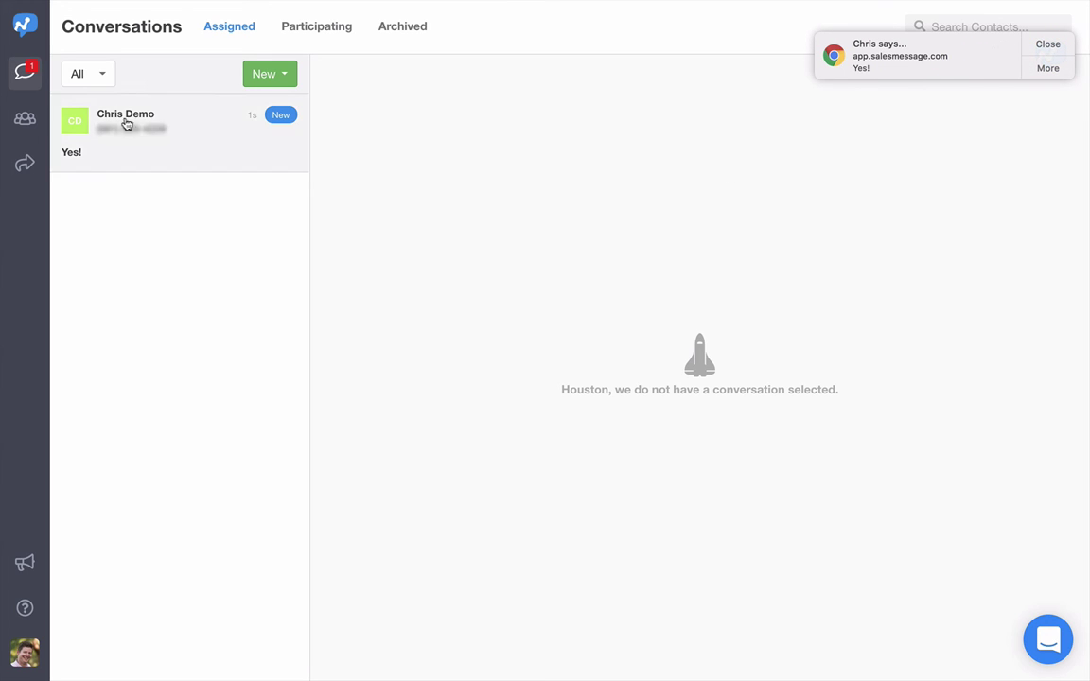
Open Chris Demo's new Assigned conversation containing his 'Yes!' reply
click(179, 136)
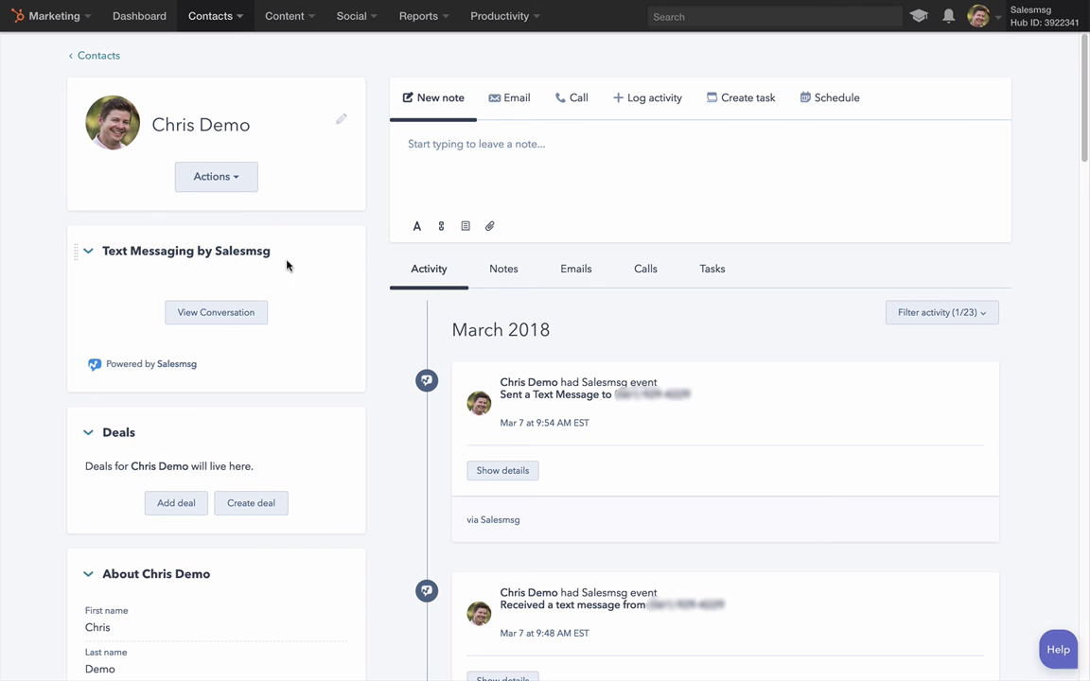
Open View Conversation from the Text Messaging by Salesmsg card on Chris Demo's record
click(214, 313)
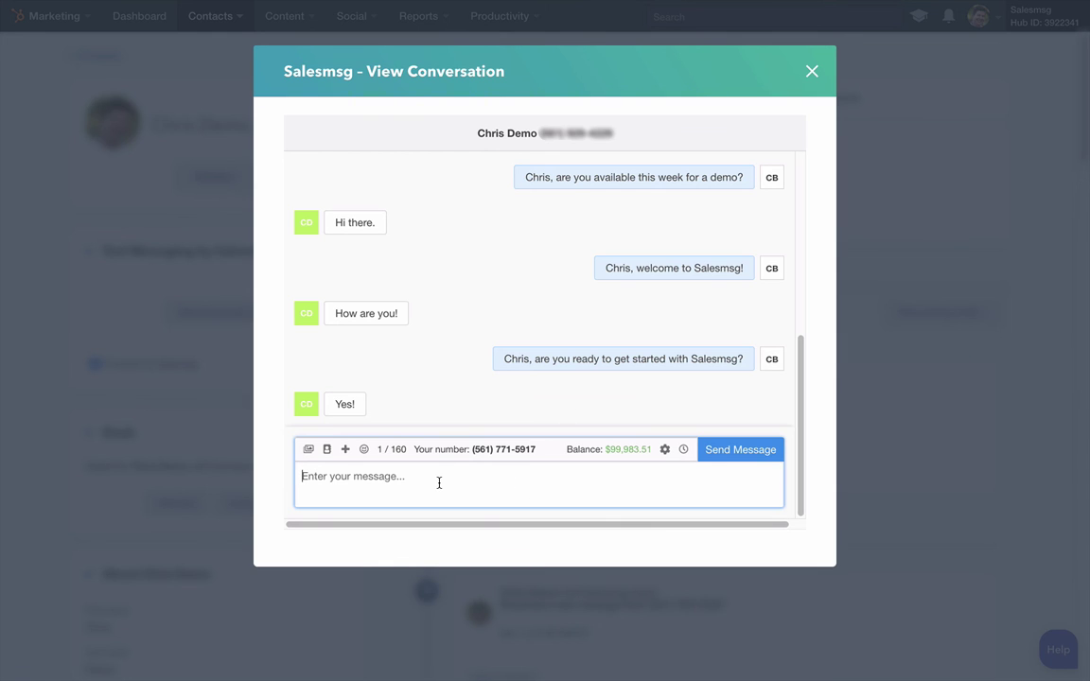
click(345, 450)
mouse_move(421, 295)
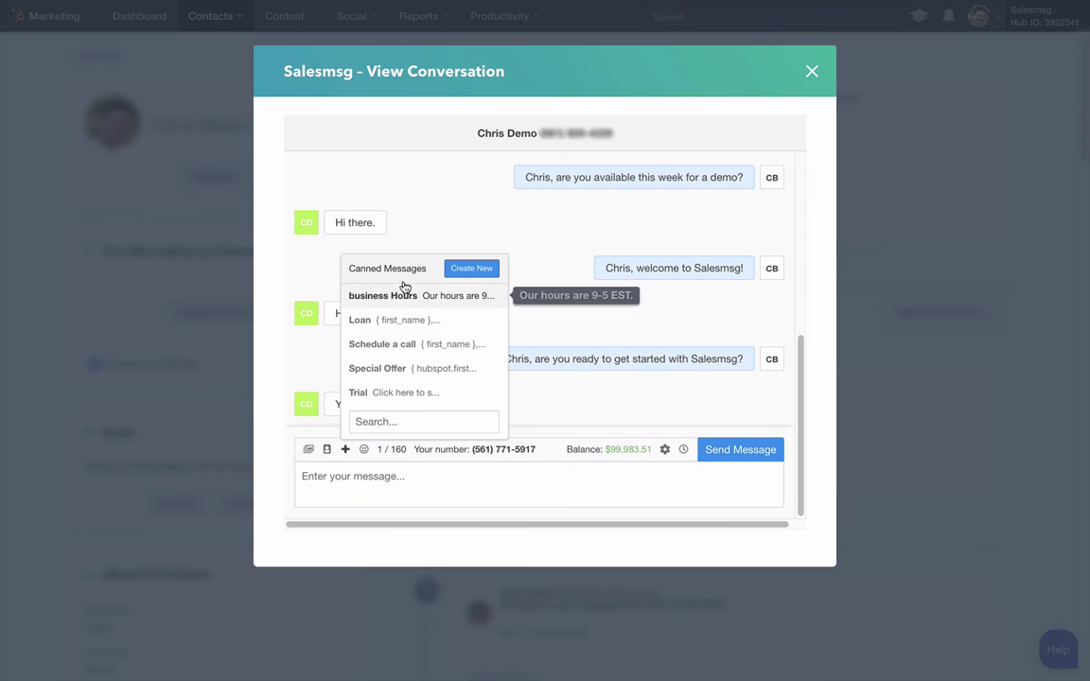
click(473, 473)
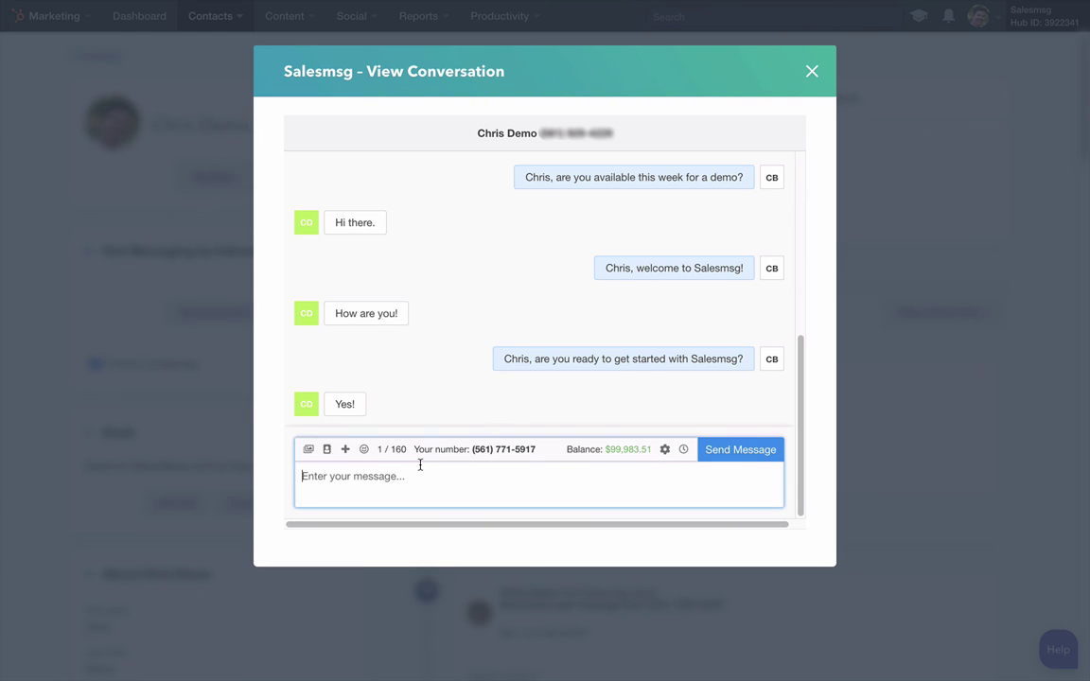
click(326, 449)
click(353, 321)
key(BackSpace)
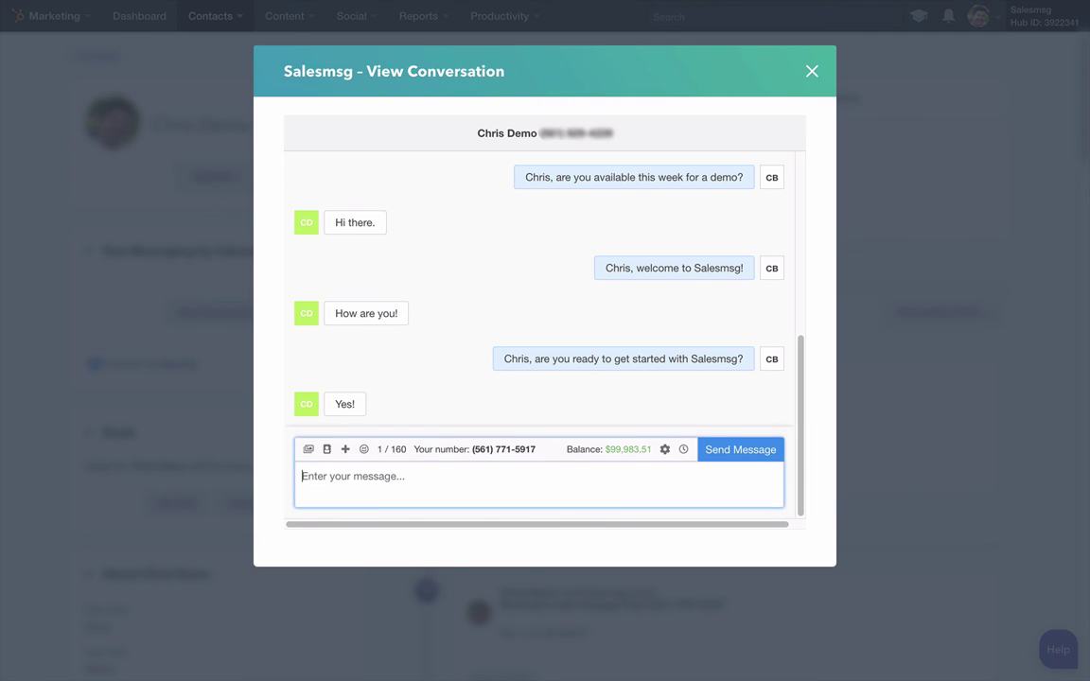